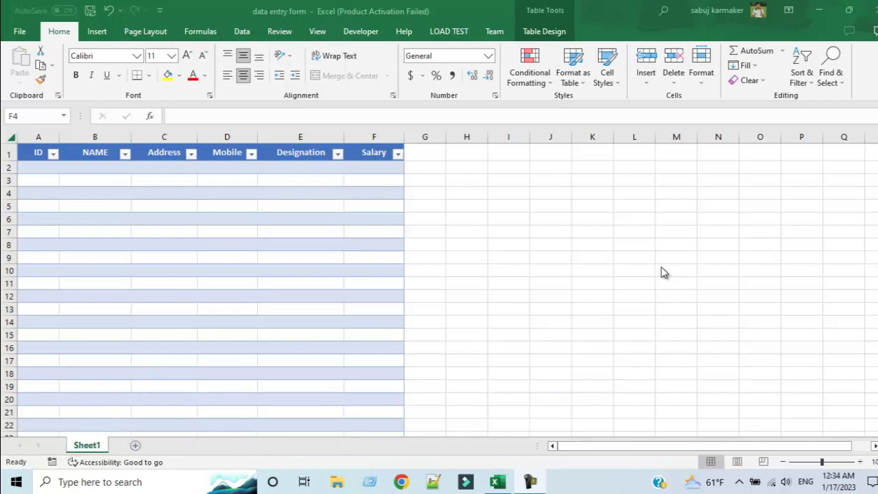
Step: Select cells A2, B2, B5 and E3 to look over the employee table
click(41, 168)
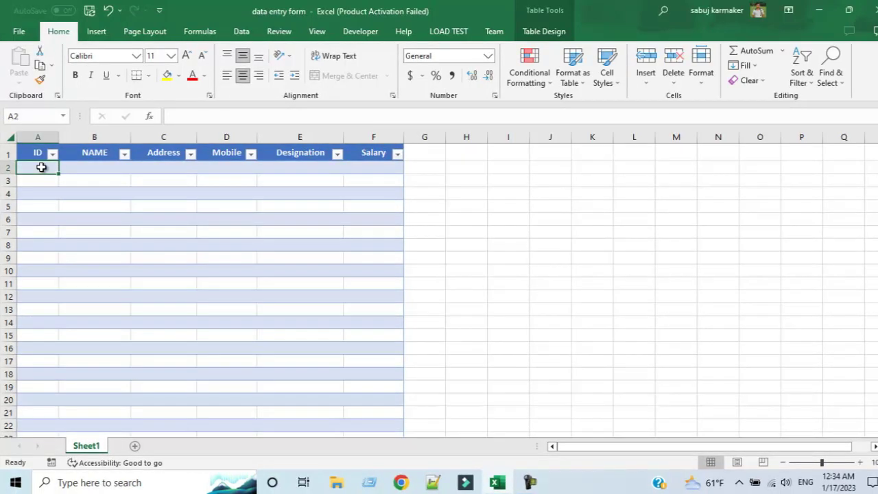
click(79, 169)
click(43, 170)
click(78, 208)
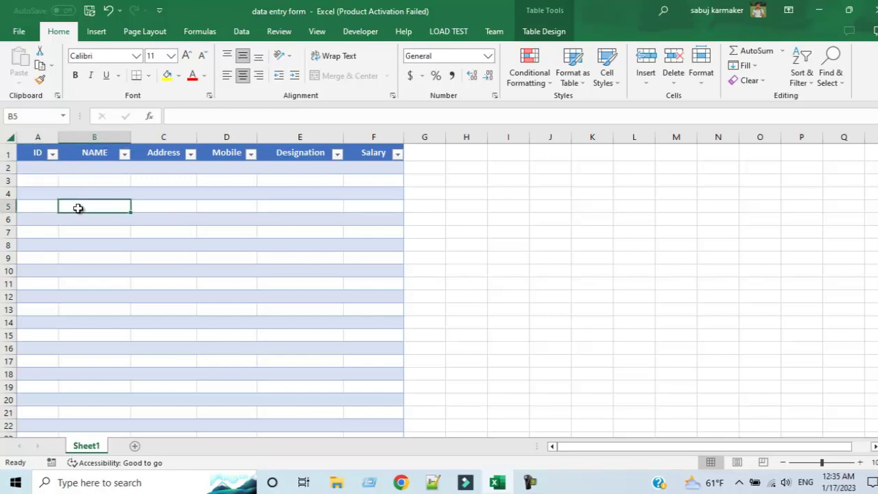
click(44, 168)
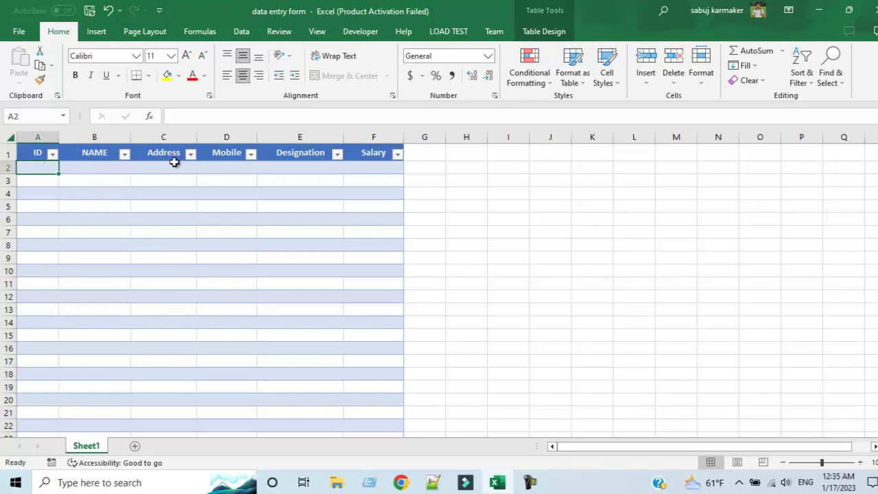
click(326, 178)
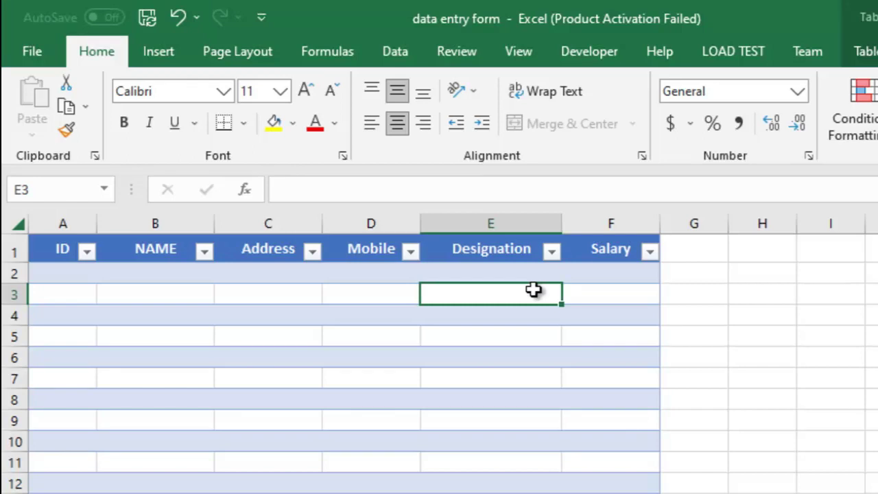
Step: Open Excel Options from the File backstage on the Customize the Ribbon page
click(316, 291)
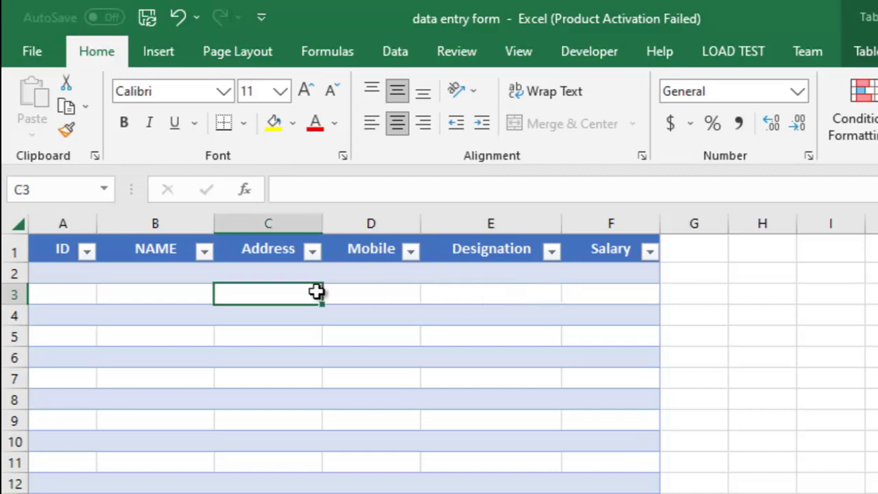
click(37, 57)
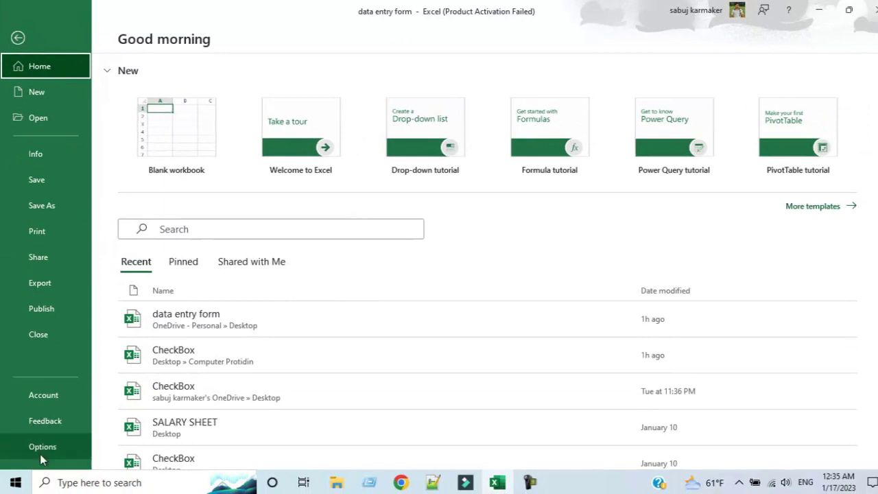
click(36, 451)
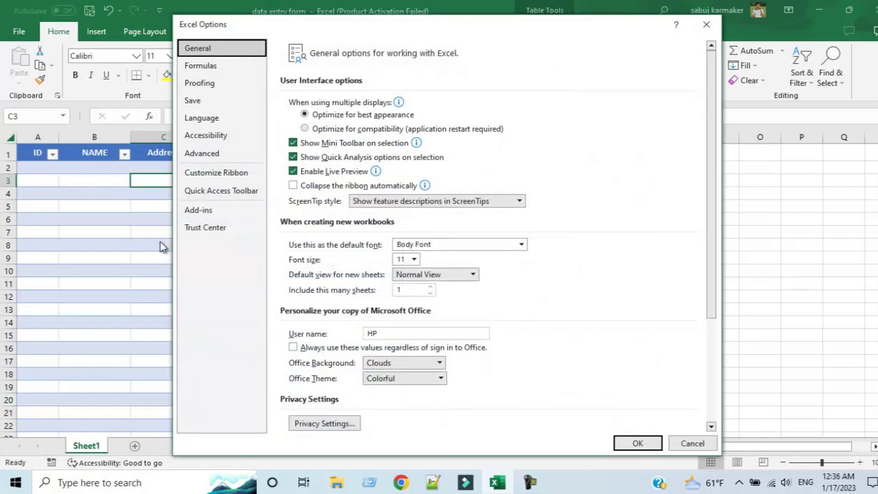
click(206, 177)
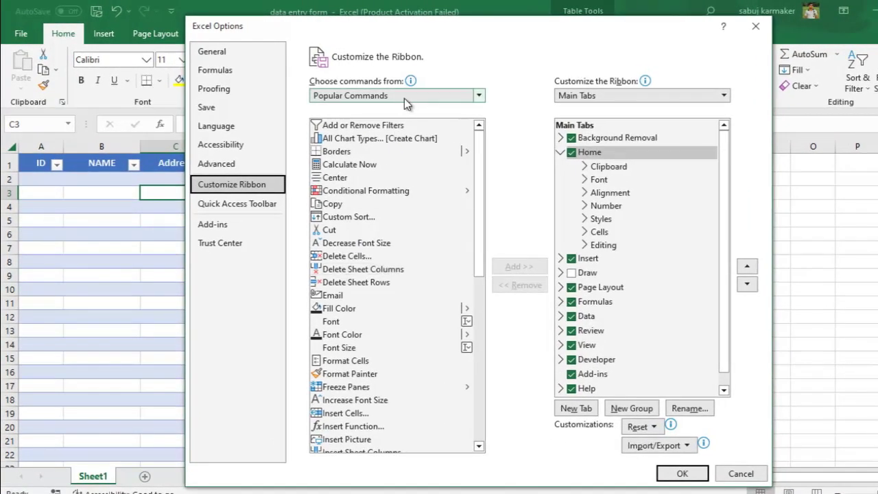
Step: Switch Choose commands from to All Commands and scroll down to select Form...
click(404, 97)
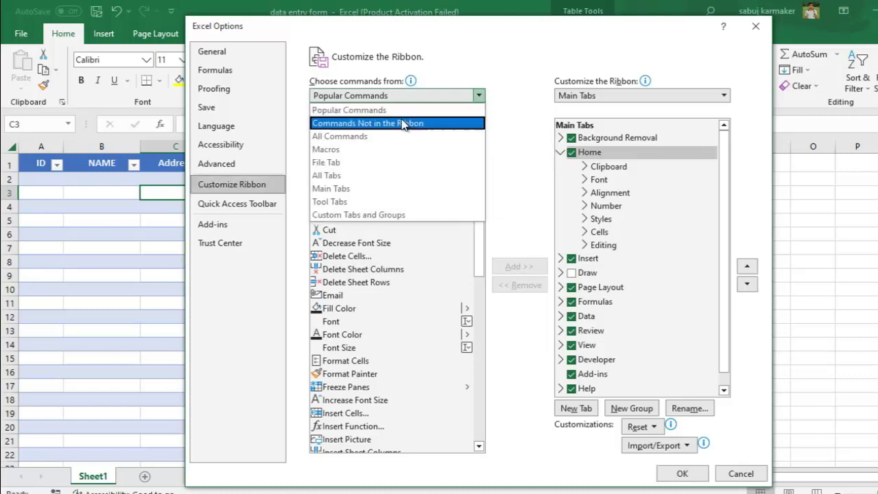
click(366, 141)
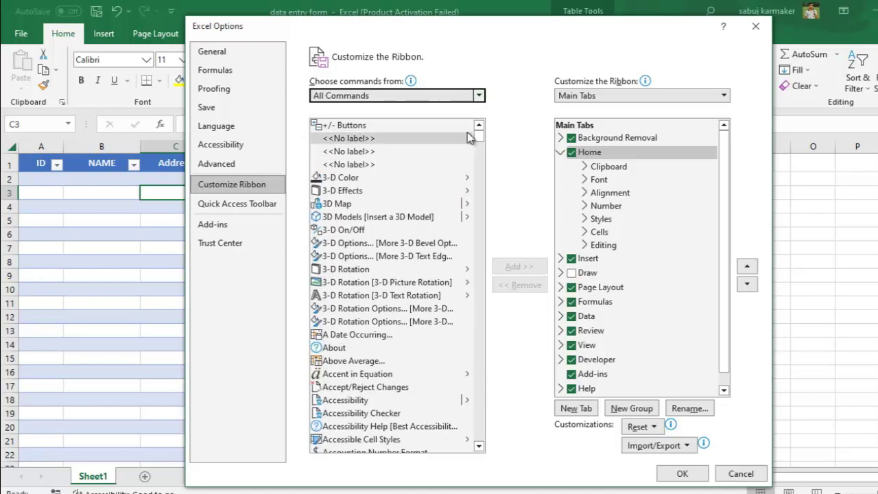
drag(478, 139, 491, 239)
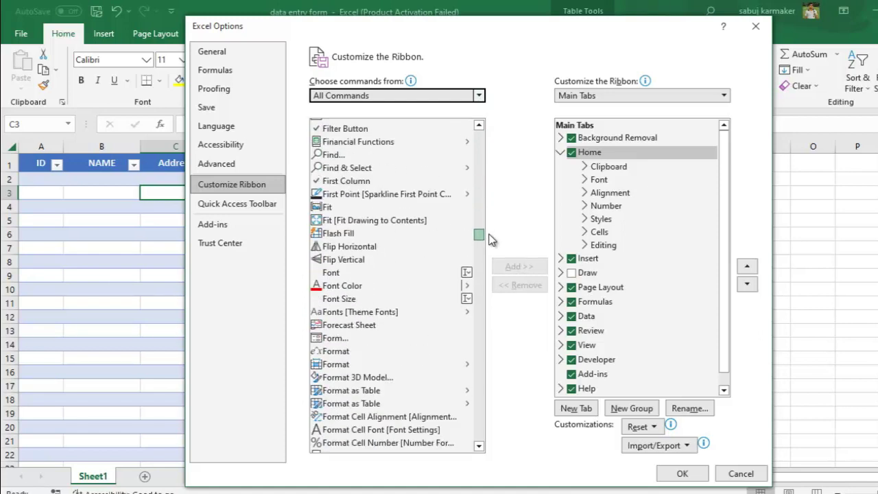
drag(491, 239, 491, 241)
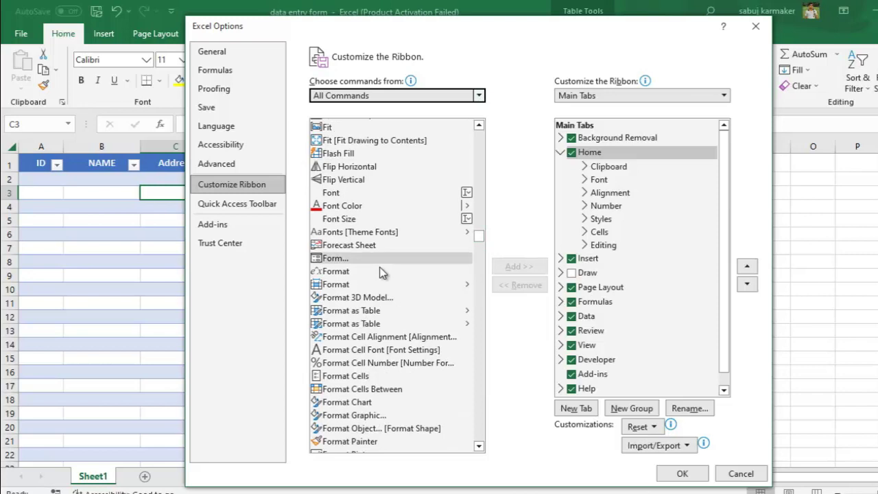
click(338, 264)
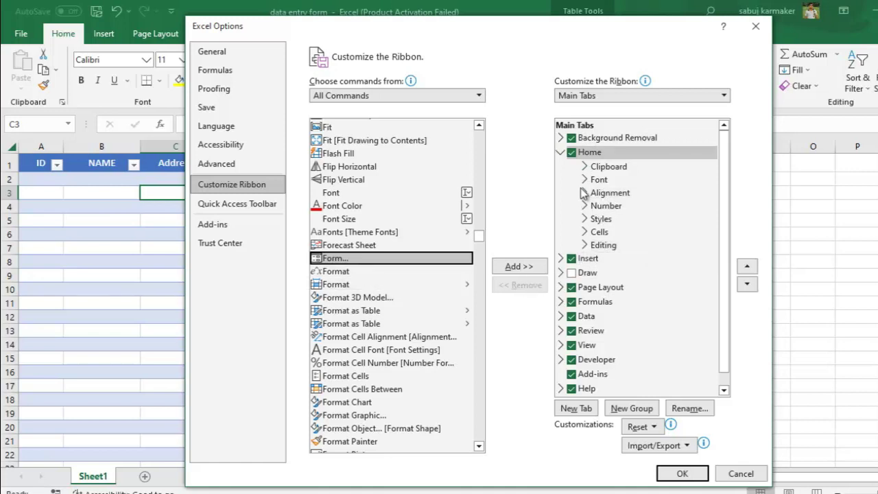
Step: Collapse the Home tab in Main Tabs and select Team as the insertion point
click(560, 152)
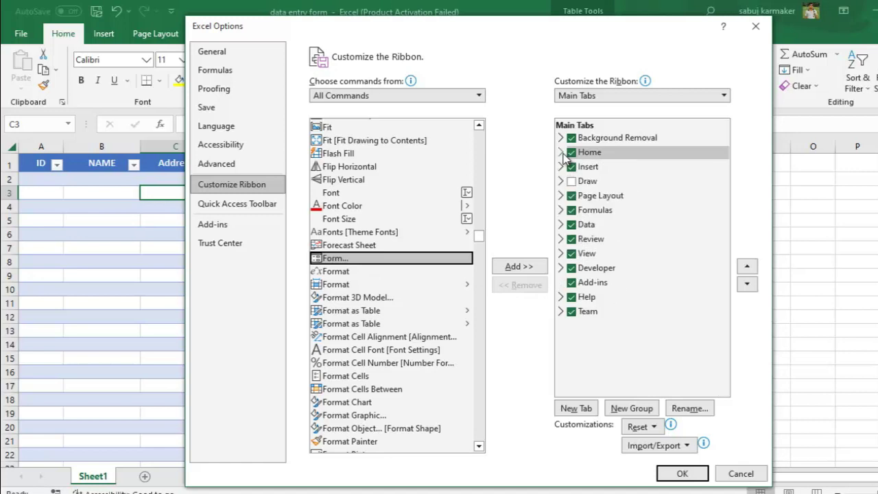
click(587, 312)
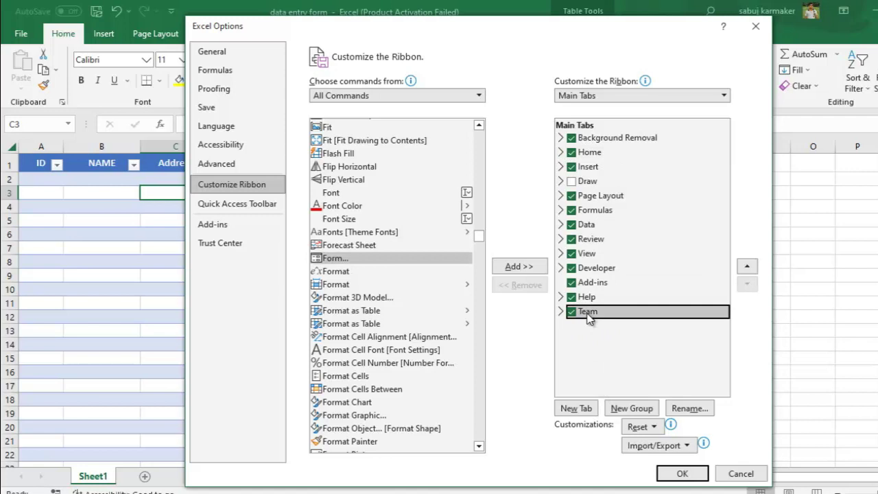
Step: Add a new custom tab after Team and rename it 'Excel Form'
click(577, 409)
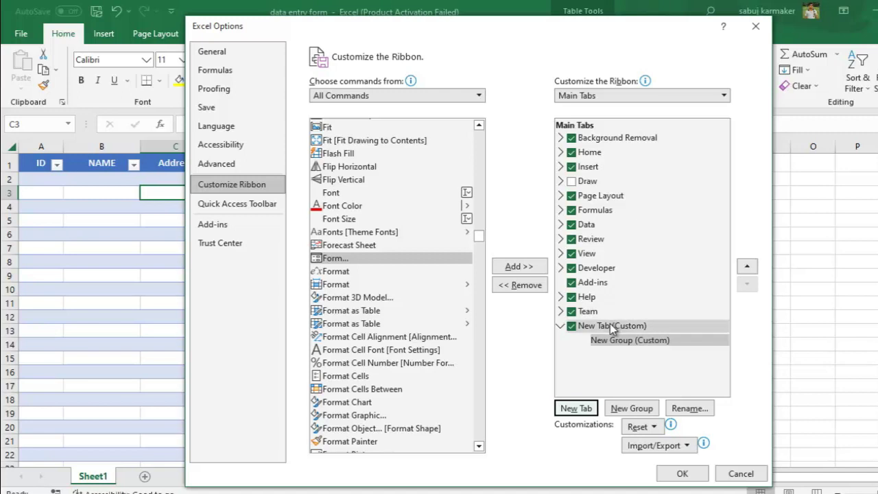
click(689, 408)
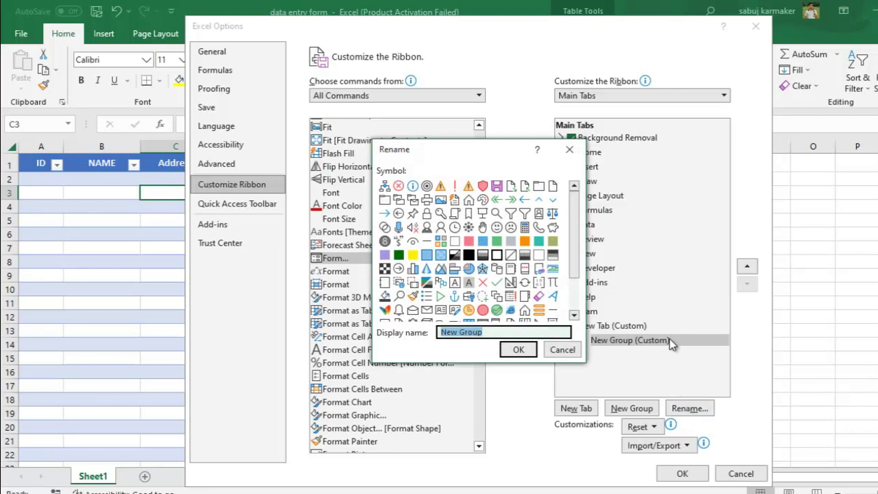
click(569, 150)
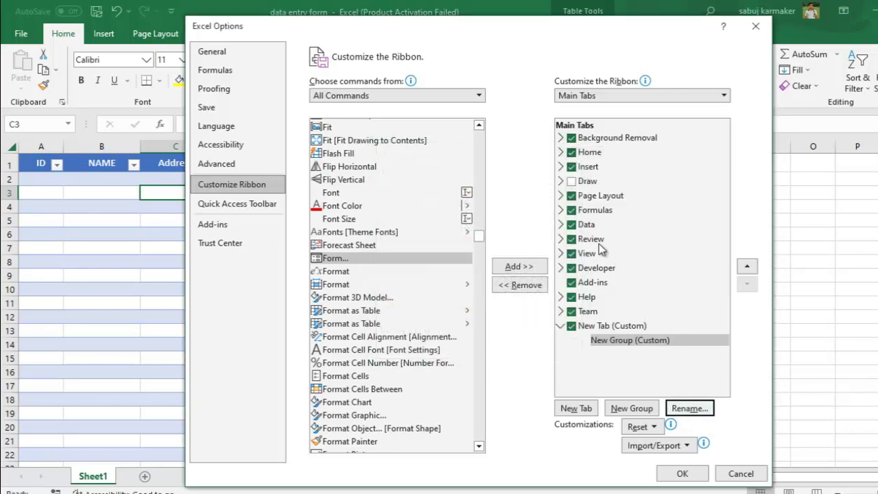
click(610, 326)
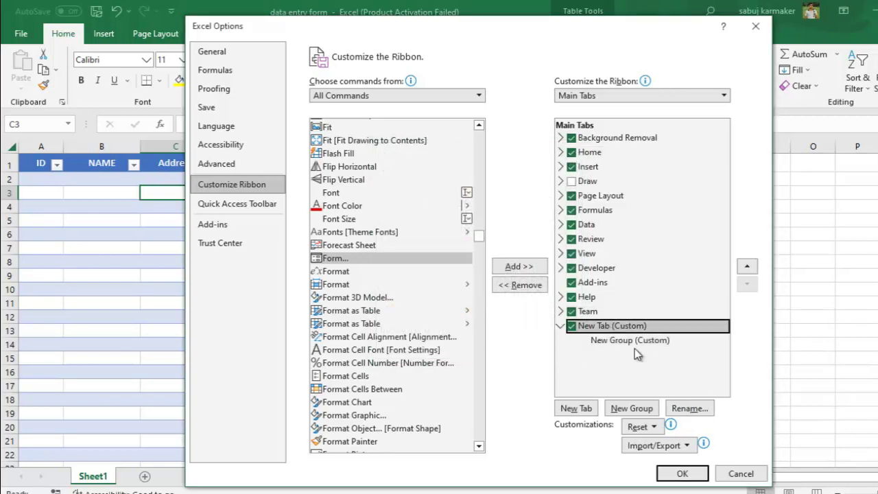
click(688, 408)
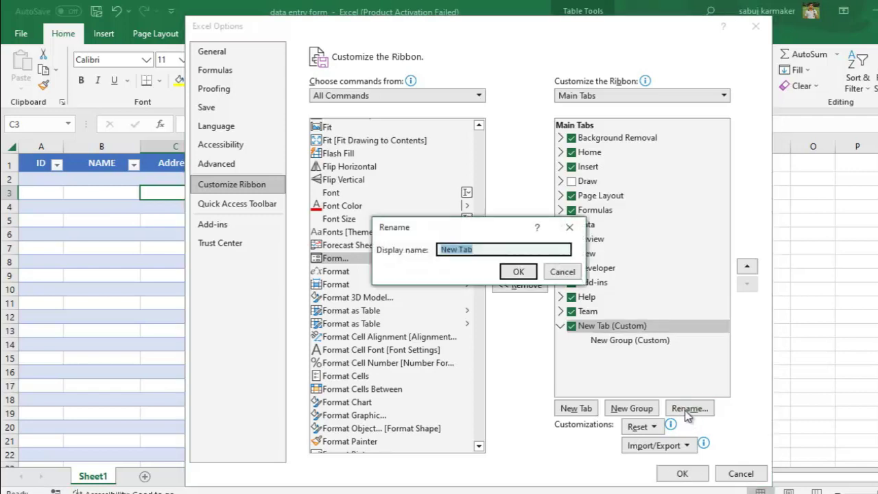
text(Excel Form)
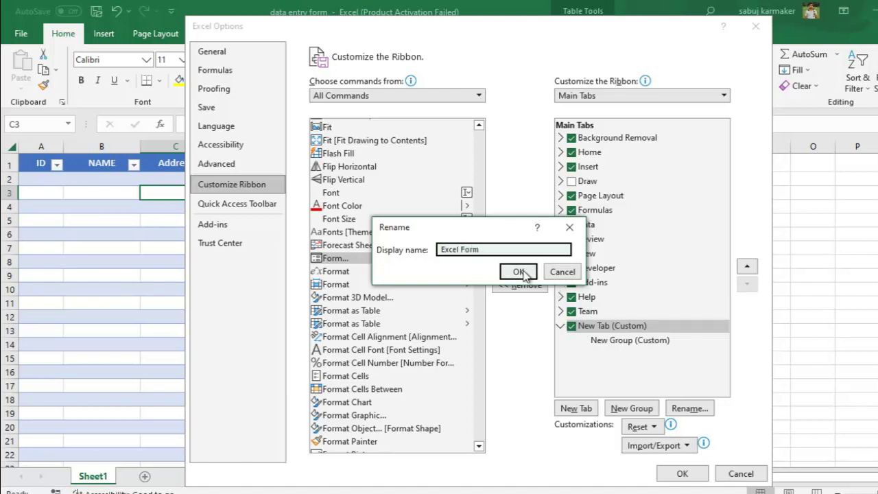
click(523, 272)
click(642, 341)
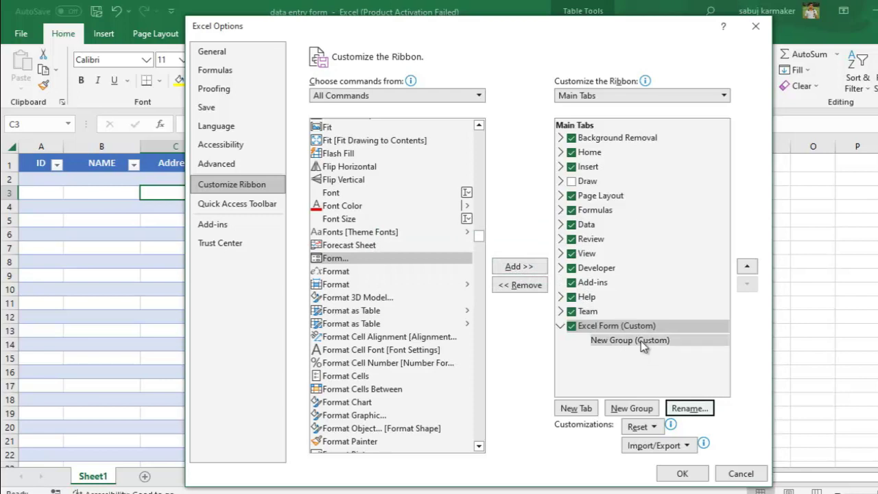
click(683, 408)
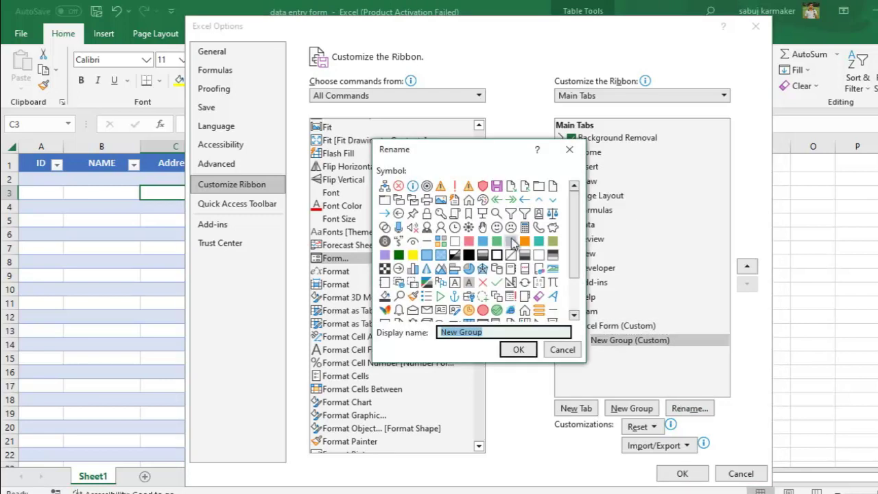
Step: Give the new custom group the display name 'Form' and confirm the rename
text(Form)
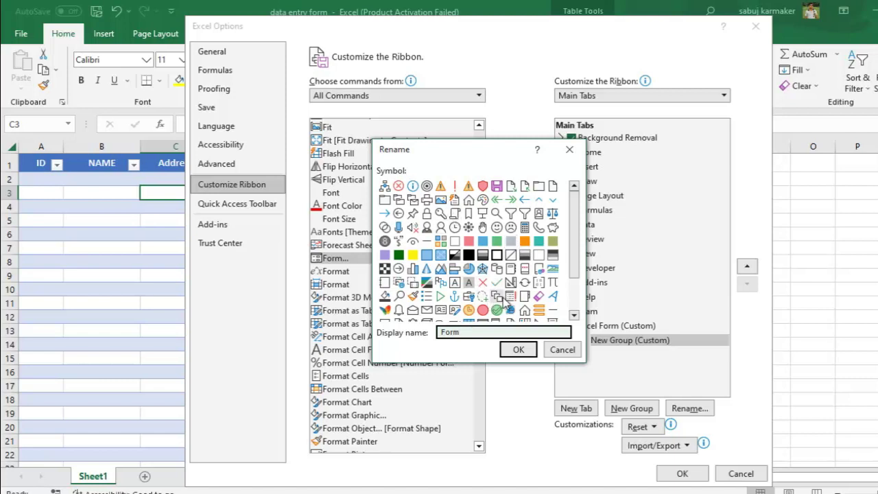
click(442, 309)
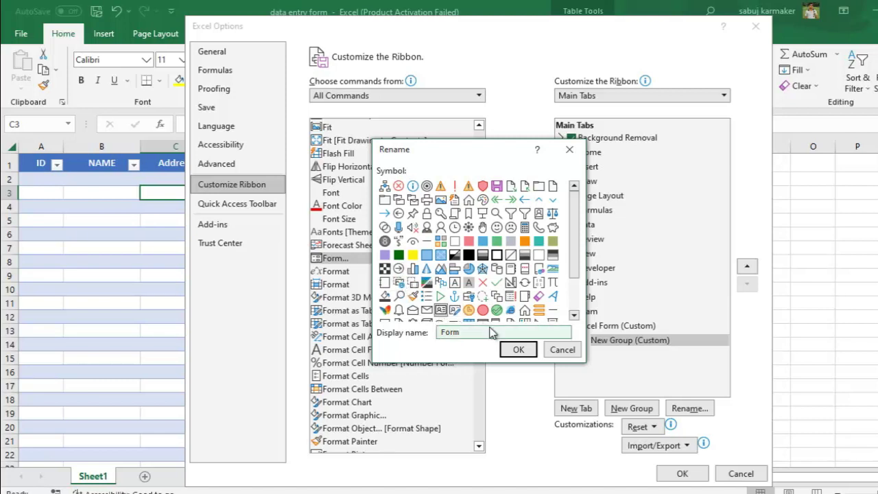
click(518, 350)
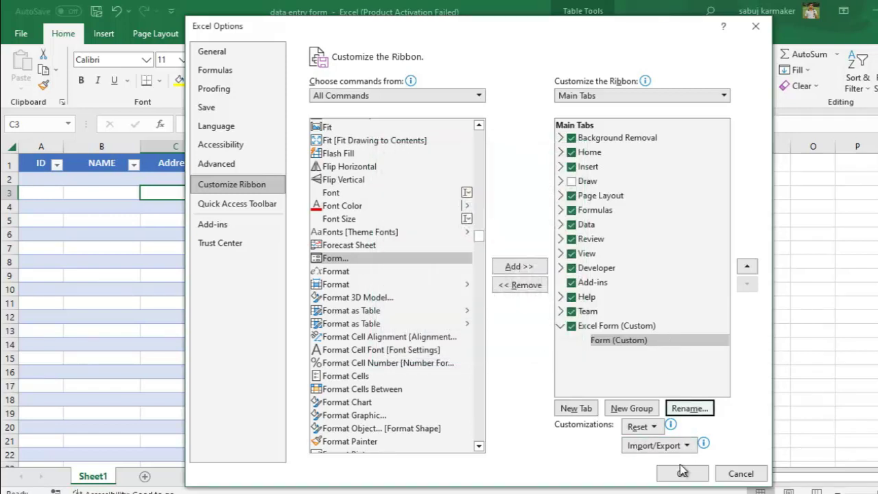
Step: Select the Form (Custom) group and add the Form... command to it
click(618, 343)
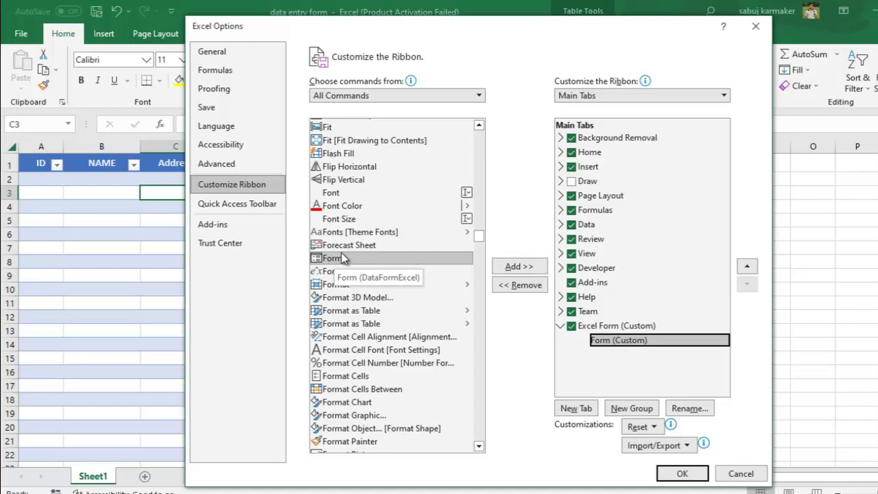
click(520, 266)
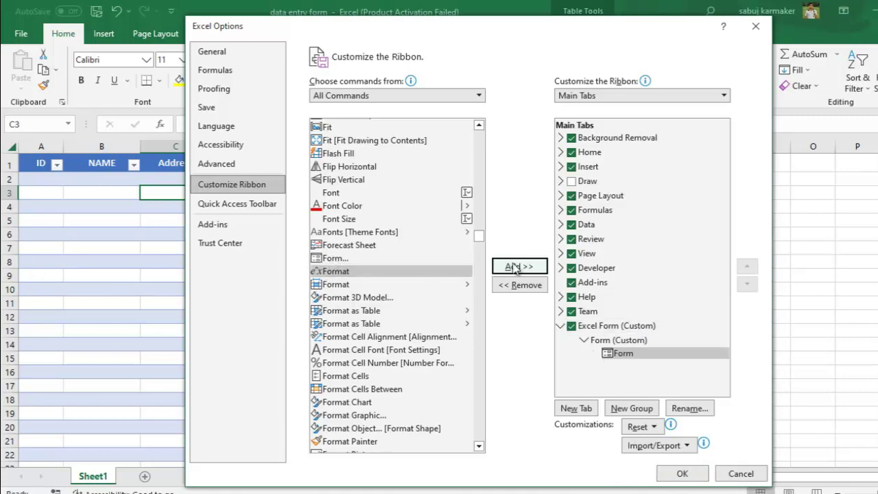
Step: Apply the ribbon changes, go to the Excel Form tab and launch its Form button
click(683, 473)
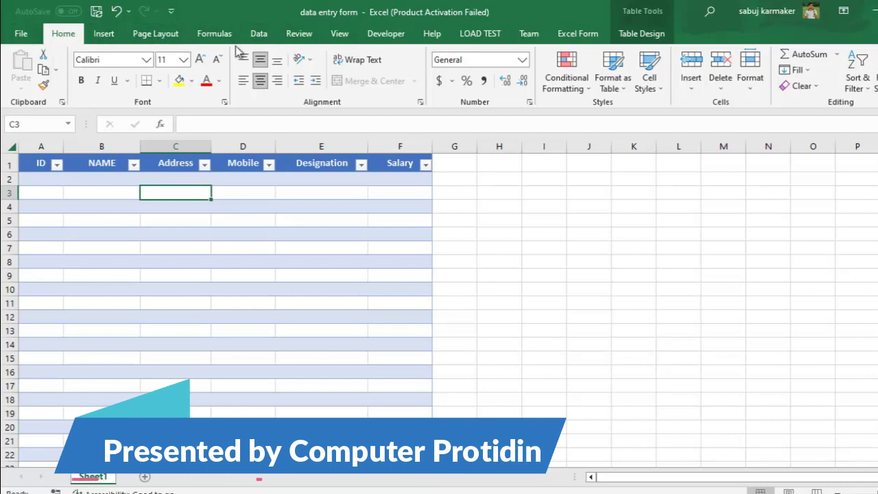
click(579, 34)
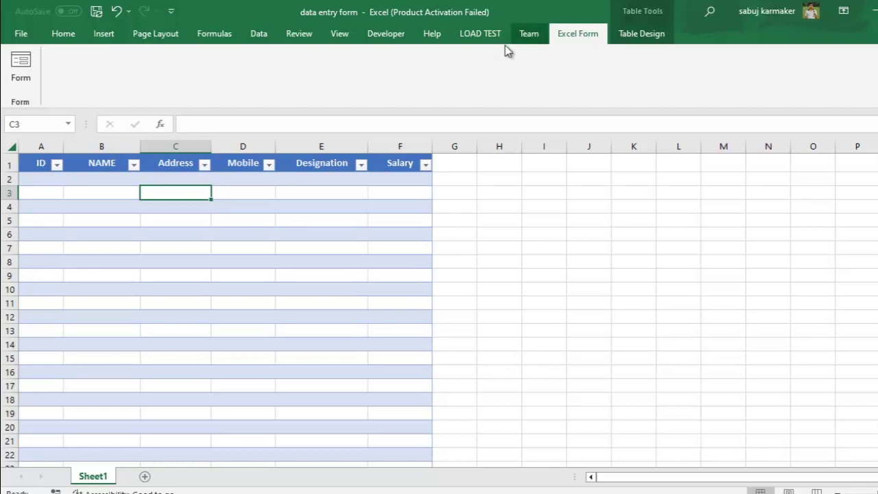
click(22, 67)
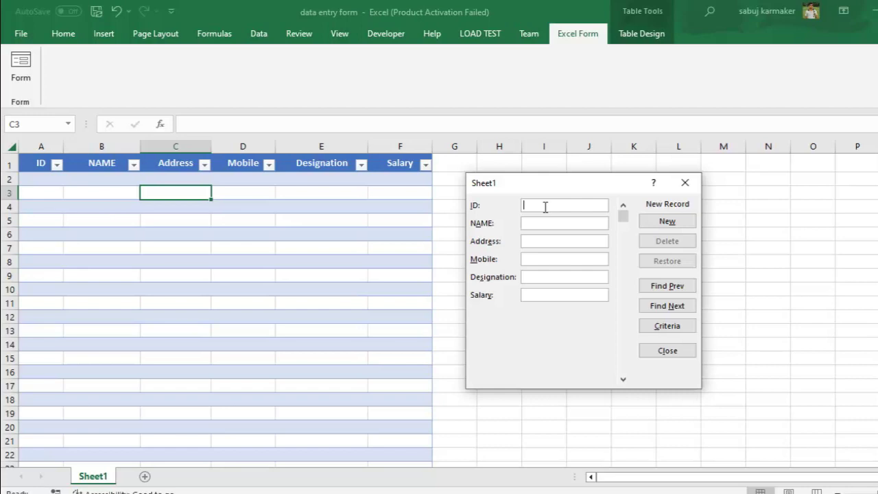
Step: Add the first employee (ID 1, Dhaka, Manager, salary 85000) as table row 2
text(000)
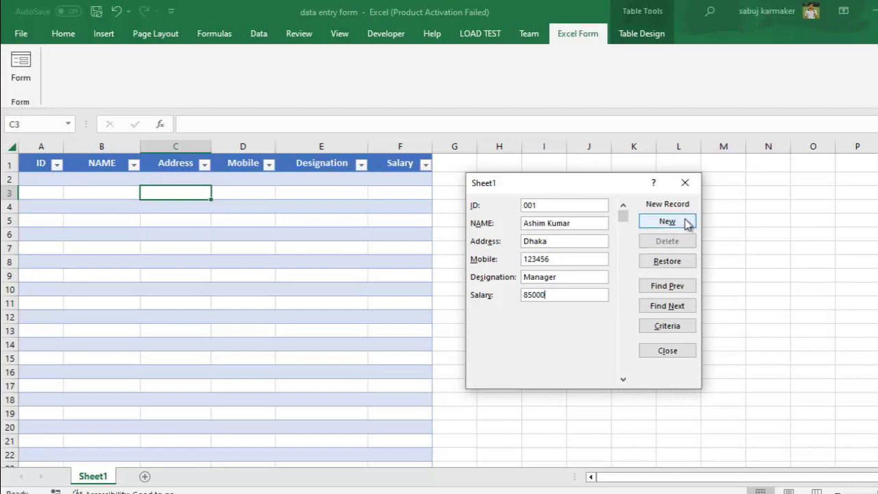
click(675, 227)
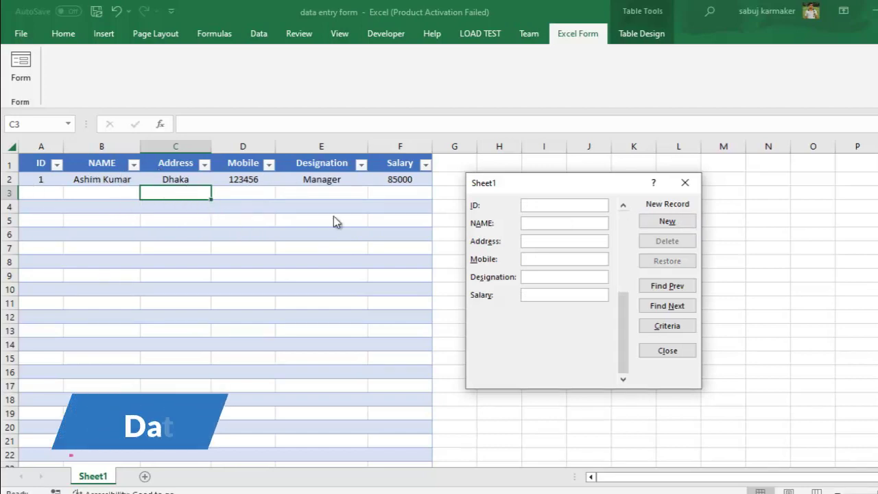
Step: Enter employee ID 2 with their name, Barishal, mobile number, Executive and 45000, then add it
text(2)
click(548, 222)
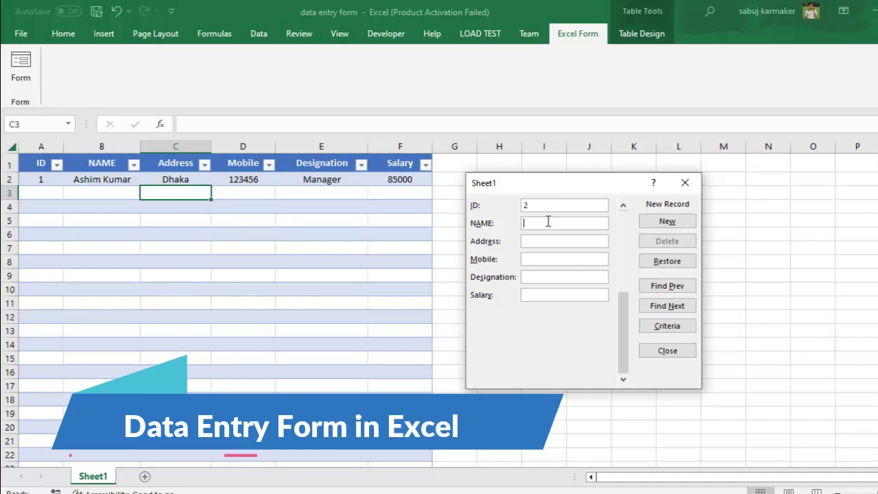
text(Anu)
click(546, 238)
text(Barishal)
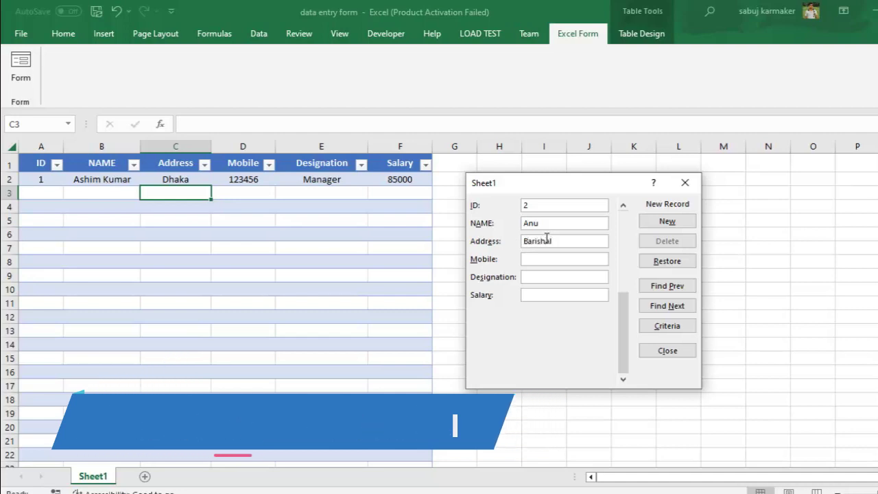
click(542, 257)
text(456789)
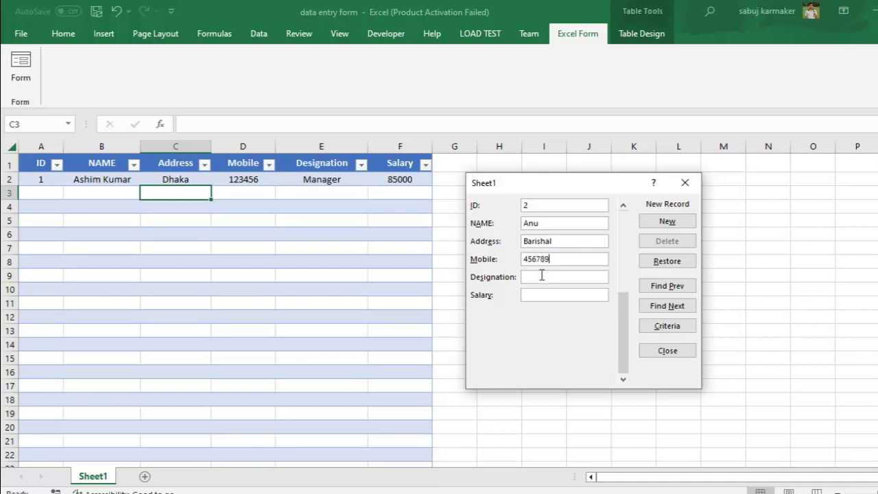
click(542, 275)
text(Executi)
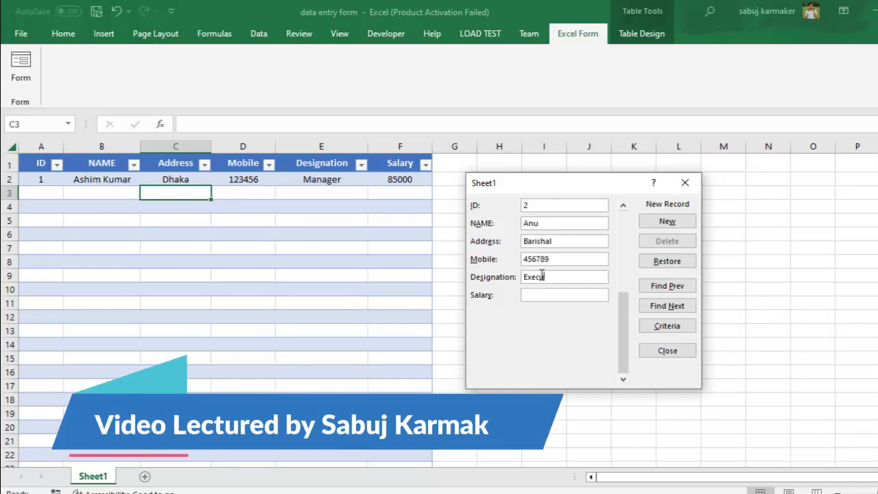
text(ve)
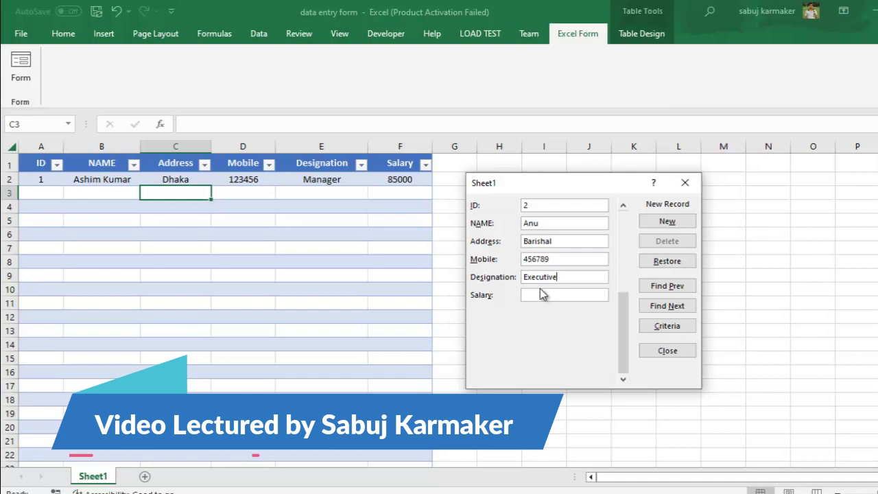
click(539, 295)
text(45000)
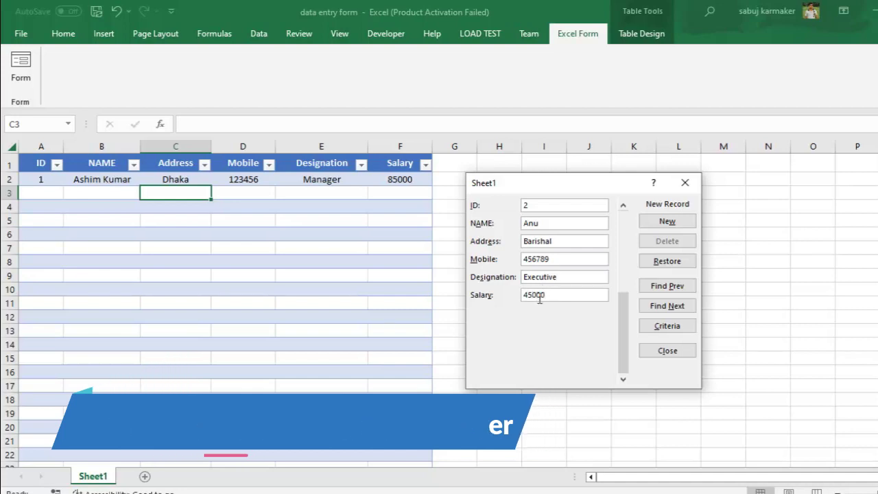
click(659, 221)
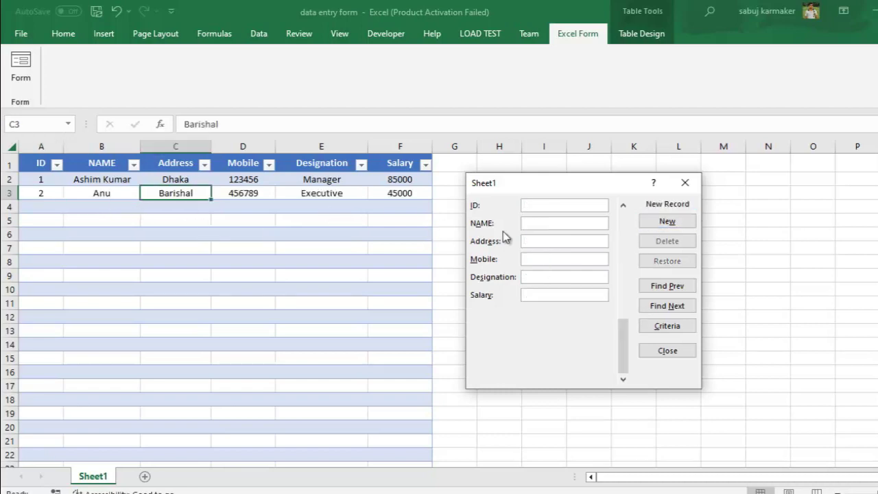
Step: Enter employee ID 3 with their name, Dhaka, mobile number, Engineer and 458635, then add it
text(3)
click(538, 224)
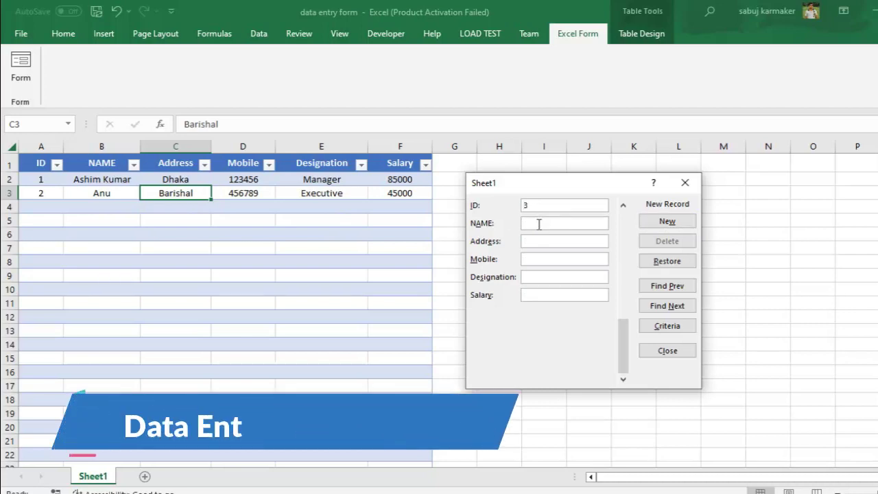
text(Do)
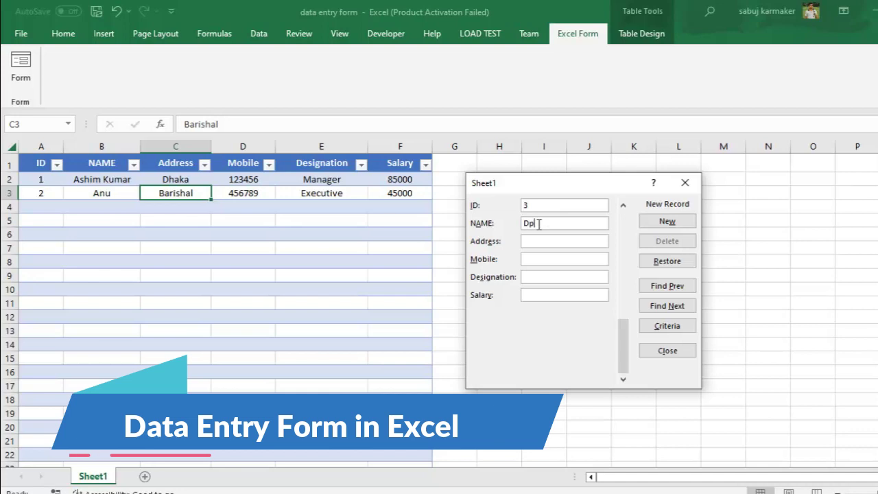
text(lar)
key(BackSpace)
text(n)
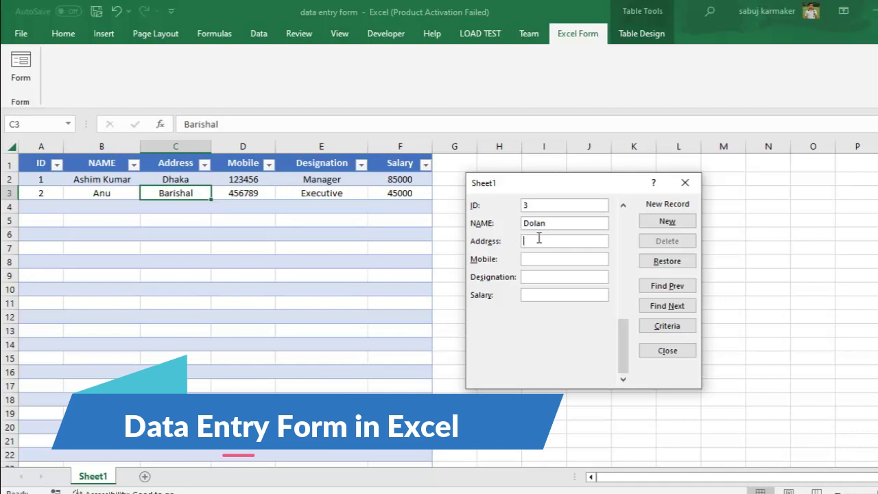
click(539, 237)
text(Dhaka)
click(539, 258)
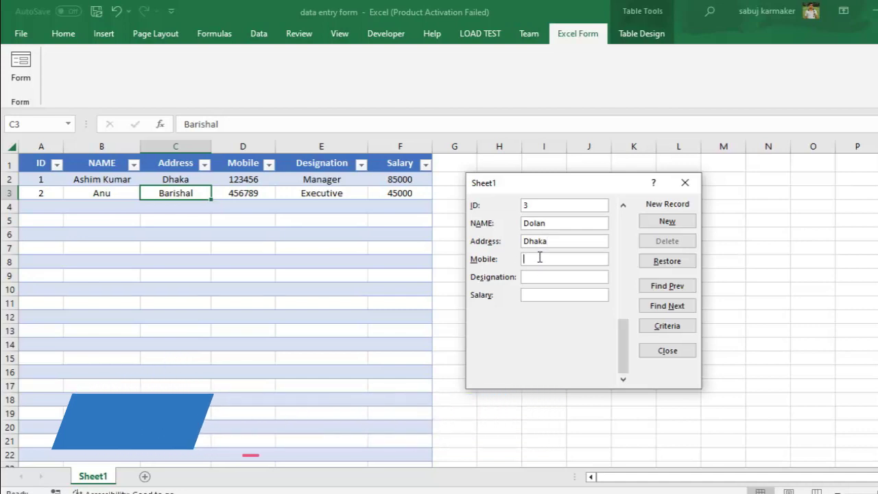
text(52369)
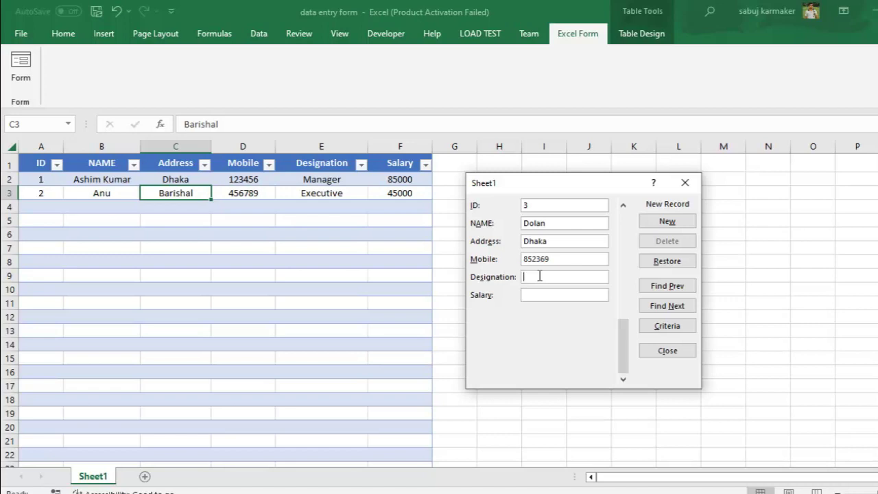
text(E)
text(nginee)
text(r)
text(4)
text(5863)
text(5)
click(675, 228)
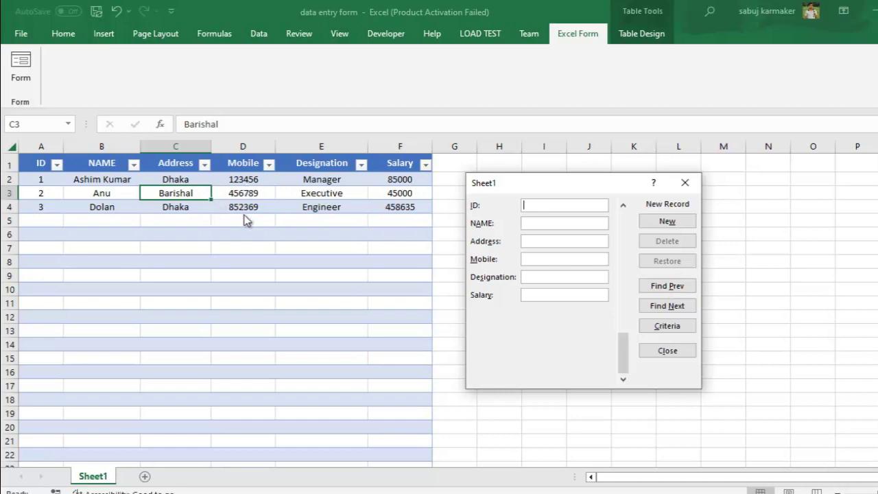
Step: Browse back and forth through the three employee records, ending in record 2's Mobile field
click(682, 290)
click(682, 290)
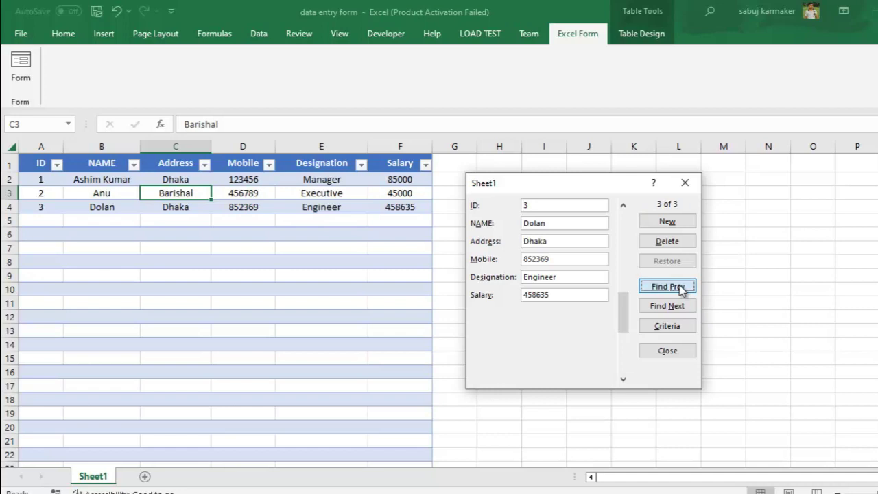
click(682, 290)
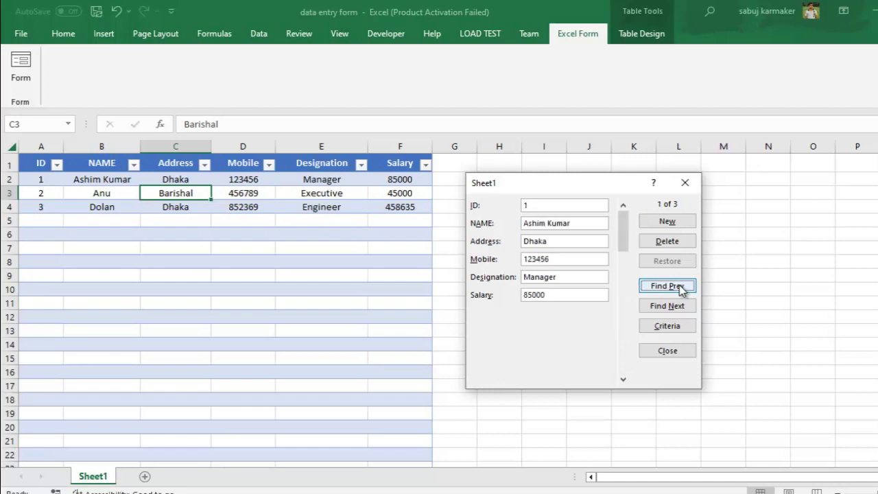
click(679, 308)
click(679, 308)
click(673, 289)
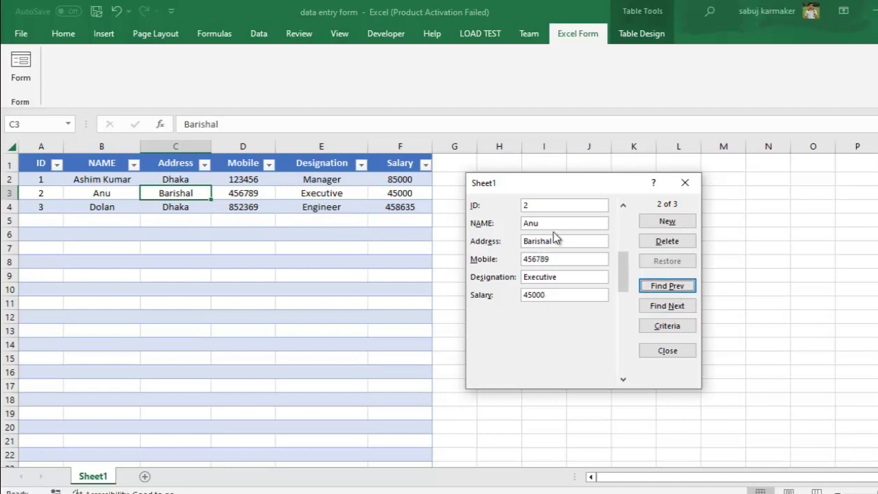
click(552, 260)
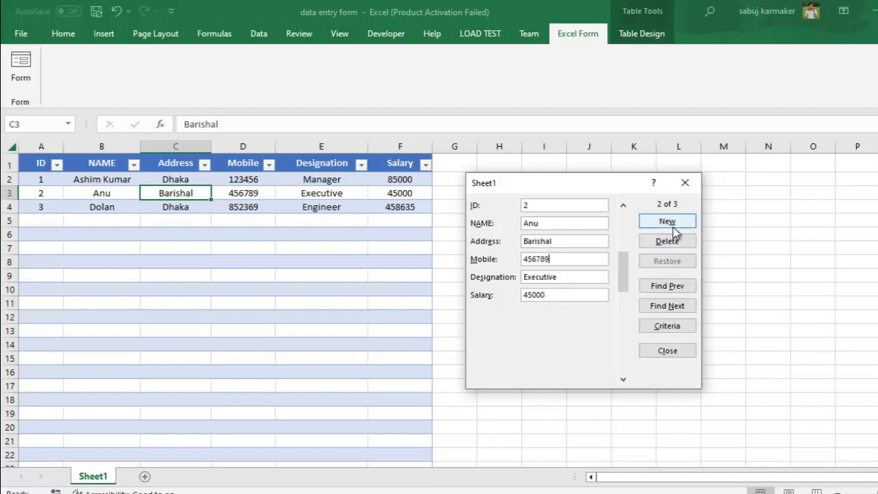